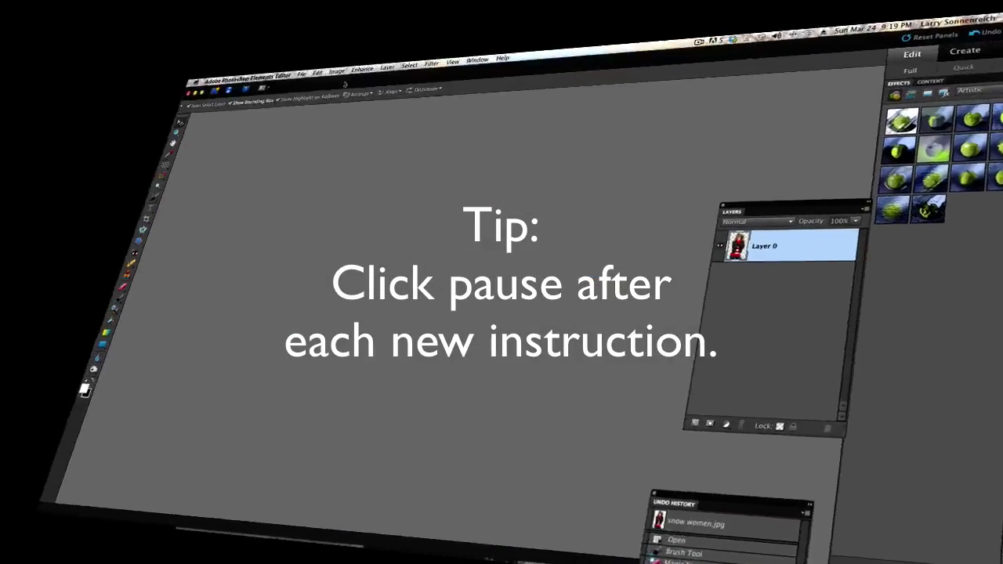
- Float all open images in their own windows
click(383, 9)
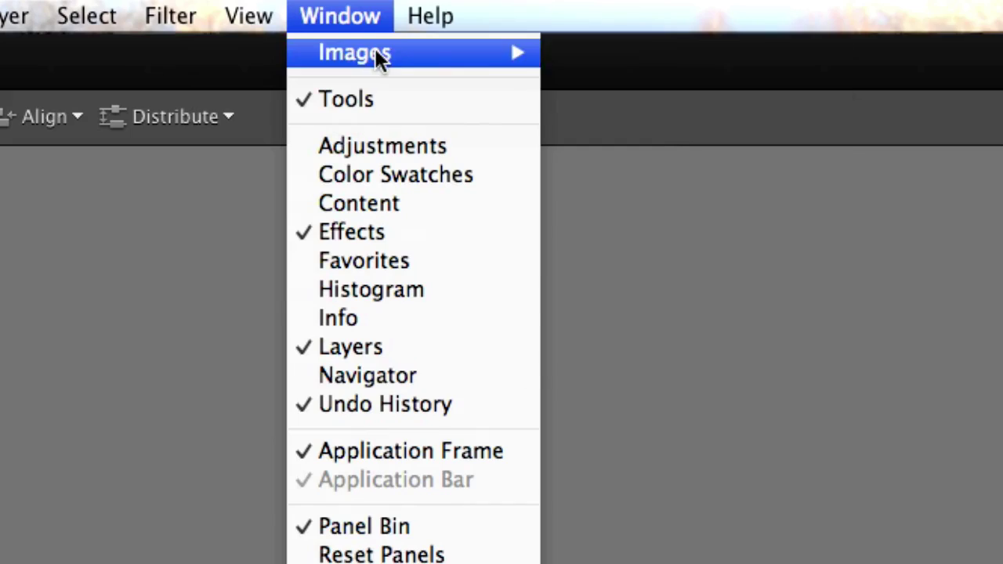
mouse_move(375, 53)
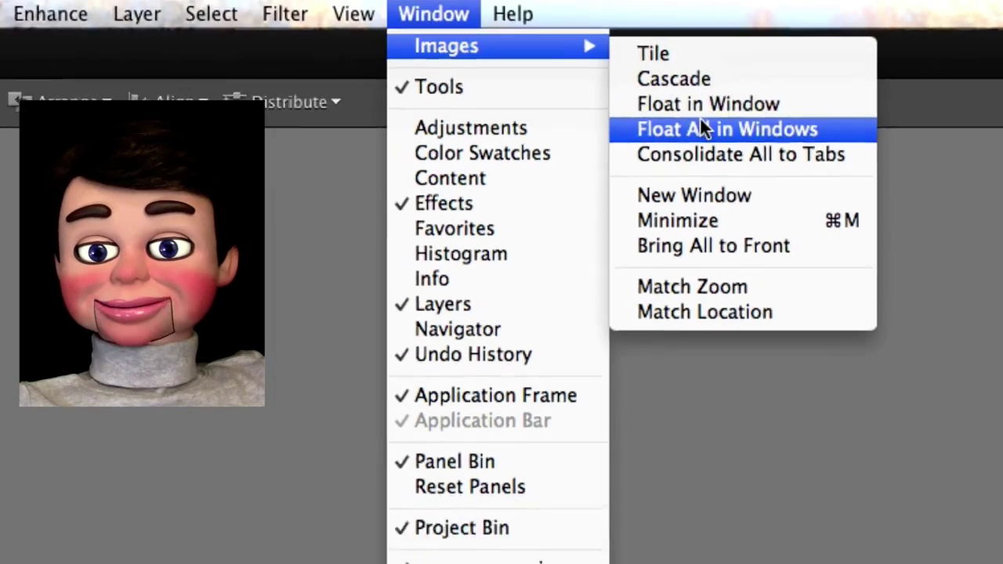
click(703, 128)
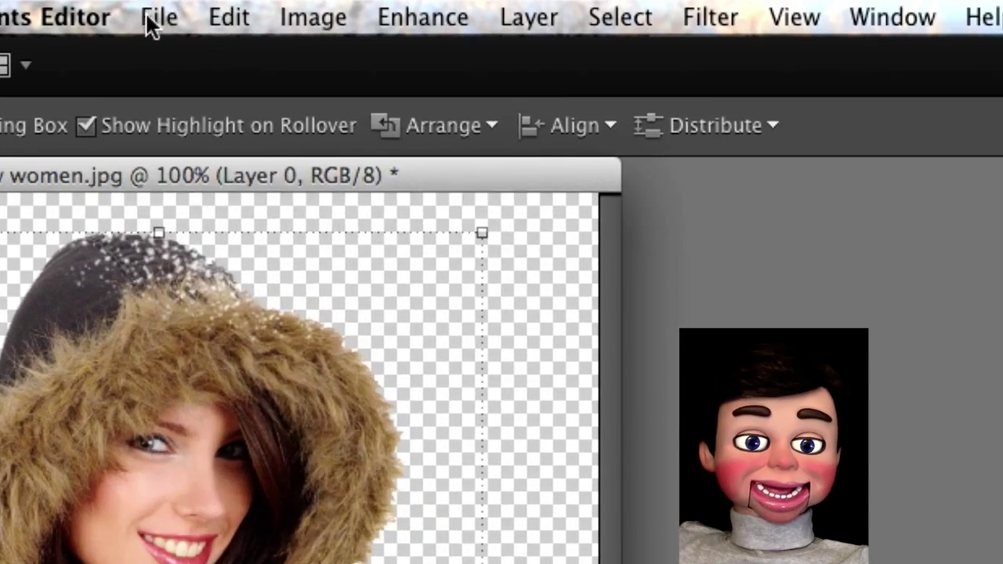
- Create a new blank white 1200×863 document, Untitled-1
click(153, 24)
mouse_move(179, 59)
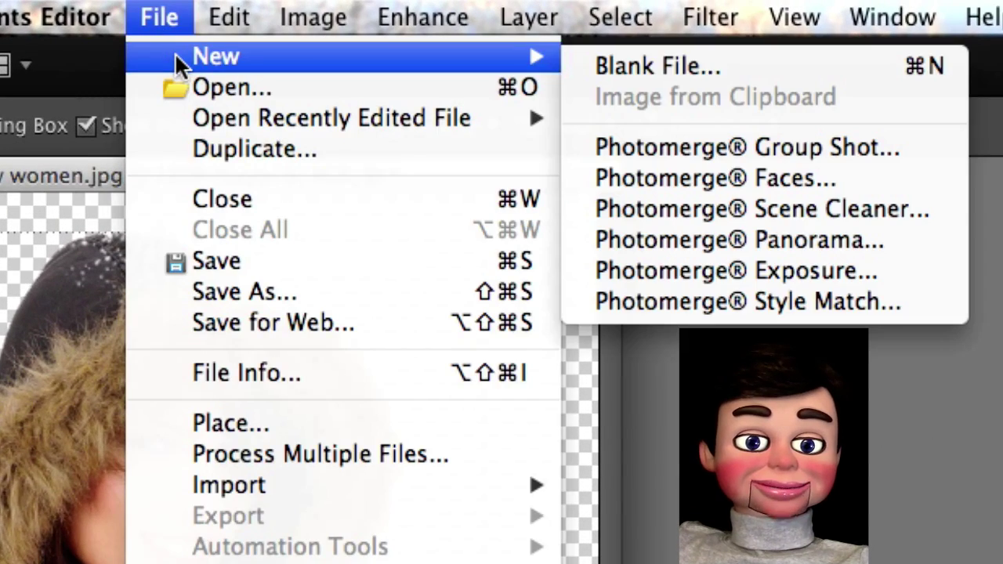
click(675, 62)
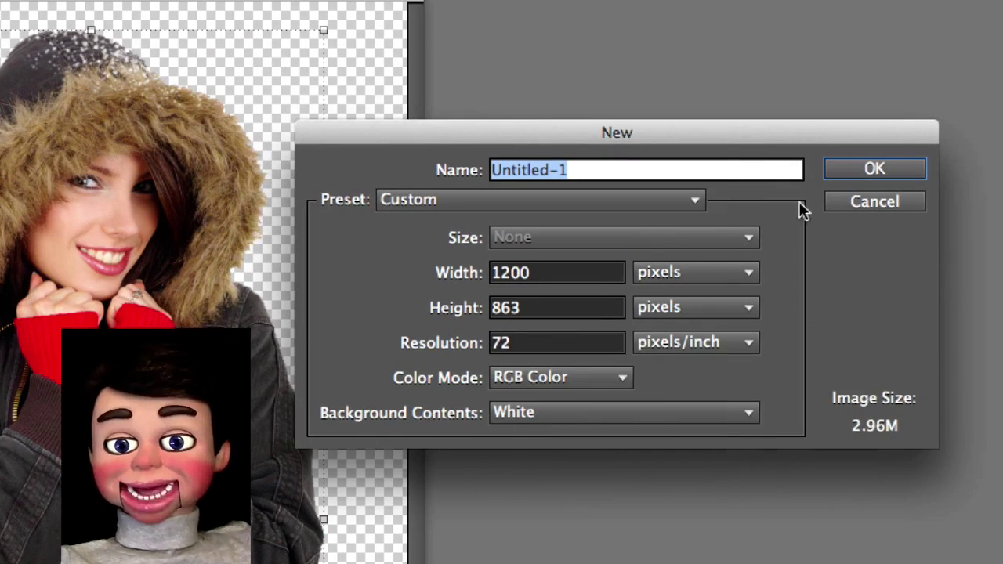
click(839, 168)
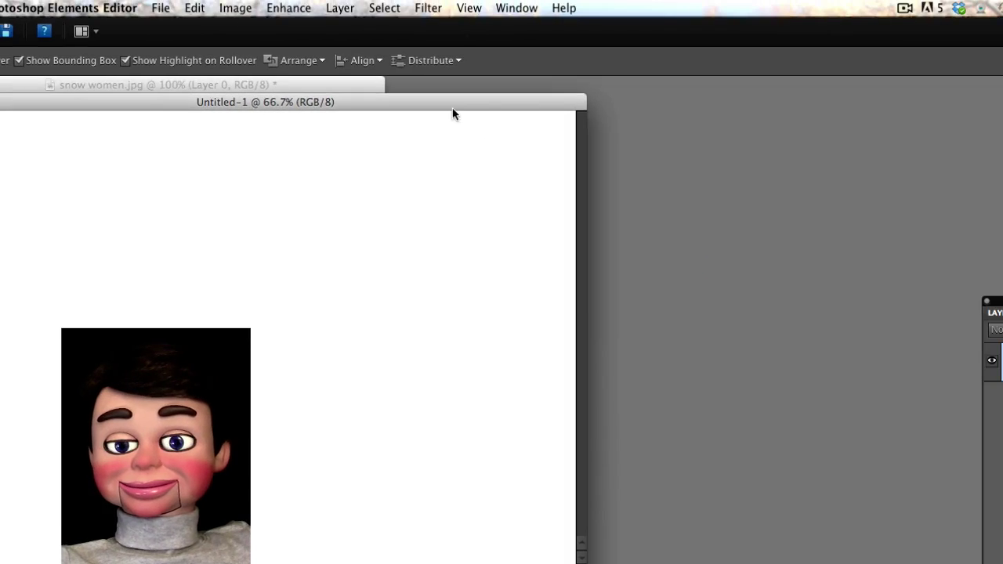
- Arrange Untitled-1 at 100% beside the woman image and dock the Layers panel below Effects
drag(450, 109, 855, 135)
key(super+alt+0)
drag(717, 131, 634, 107)
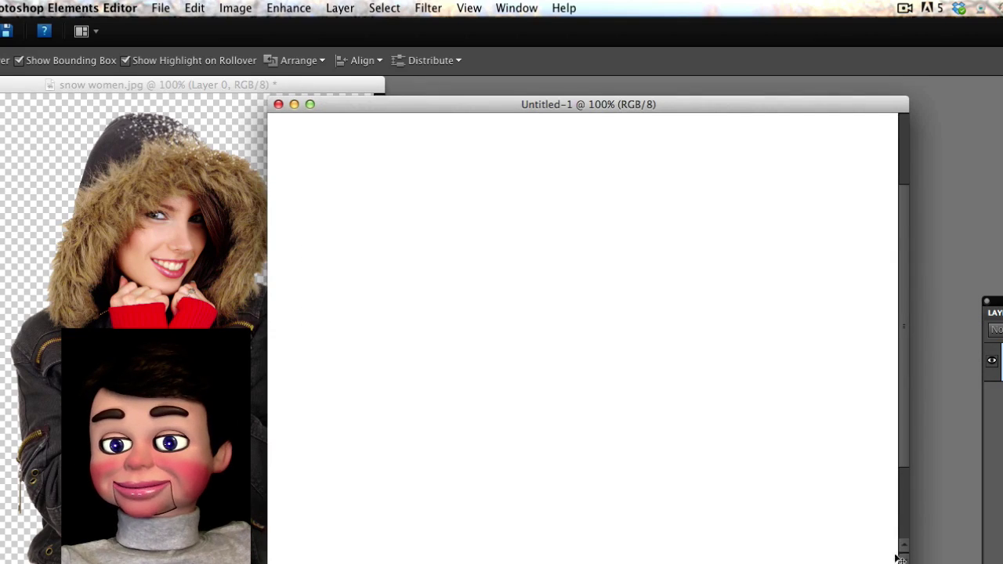
drag(900, 558, 925, 547)
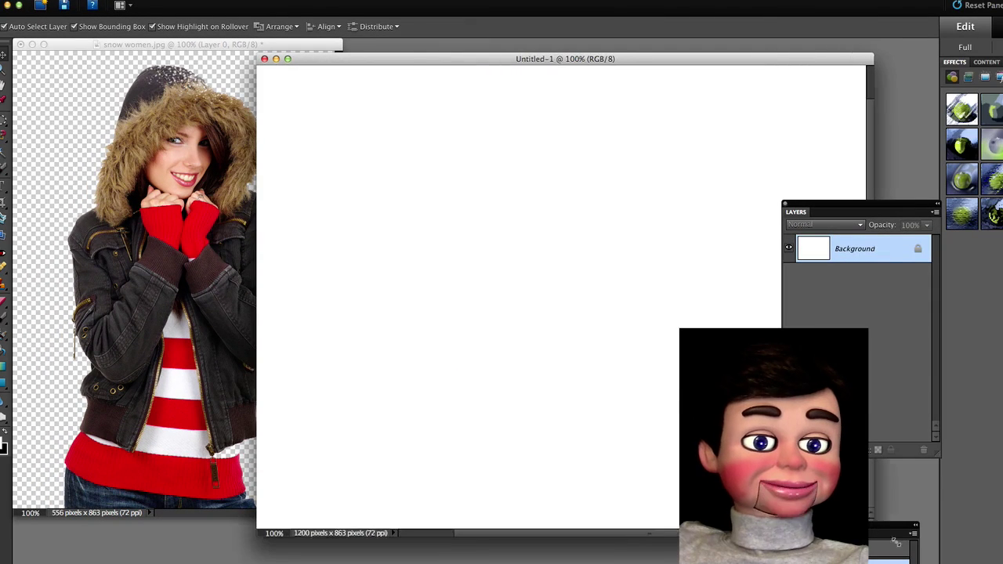
drag(841, 212, 977, 303)
- Drag three copies of the snow women image into Untitled-1 as Layers 1, 2 and 3
click(159, 116)
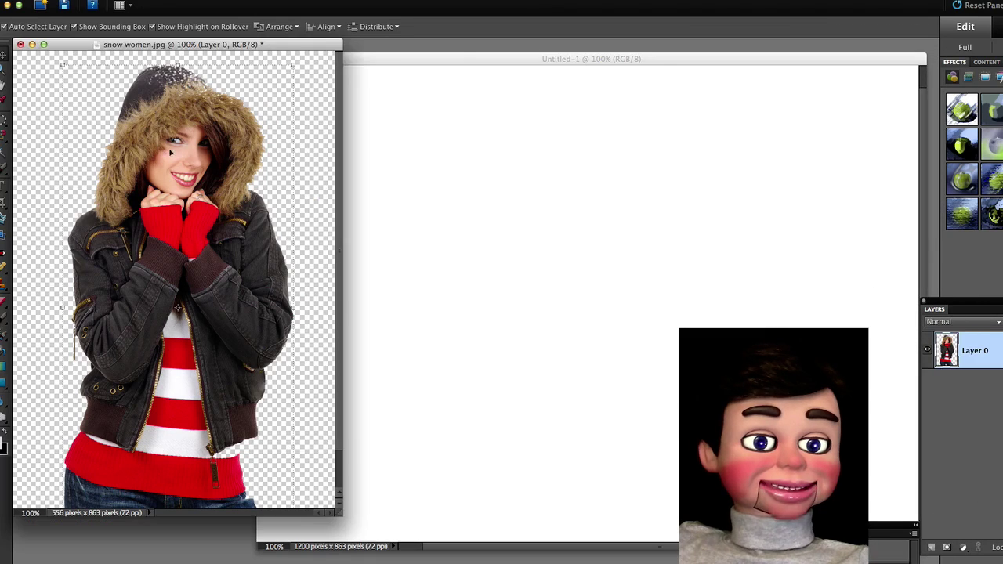
drag(166, 138, 534, 196)
drag(762, 186, 762, 185)
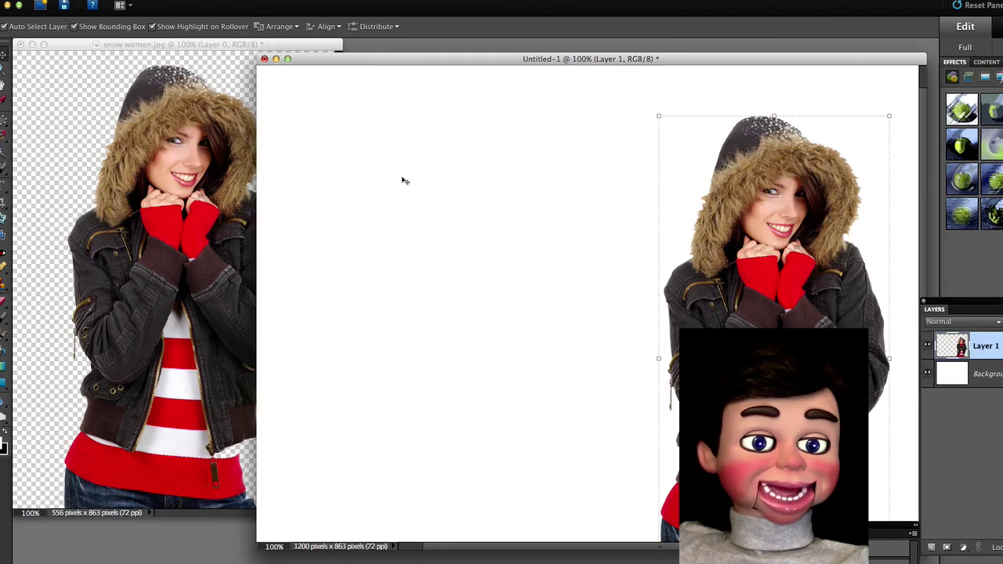
drag(142, 141, 593, 257)
drag(207, 144, 449, 198)
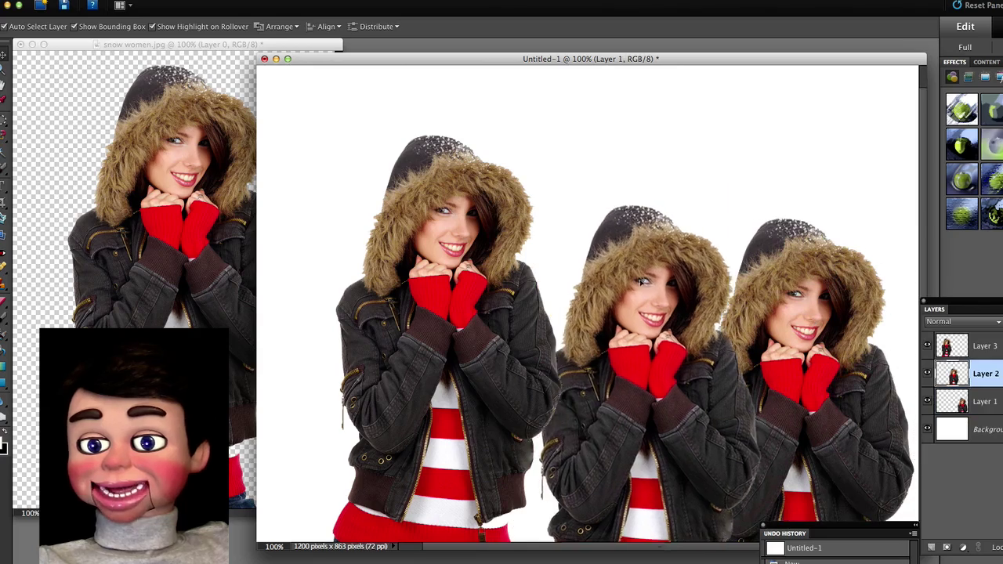
- Nudge the leftmost woman right and down, and enlarge the Layers panel
drag(408, 199, 470, 269)
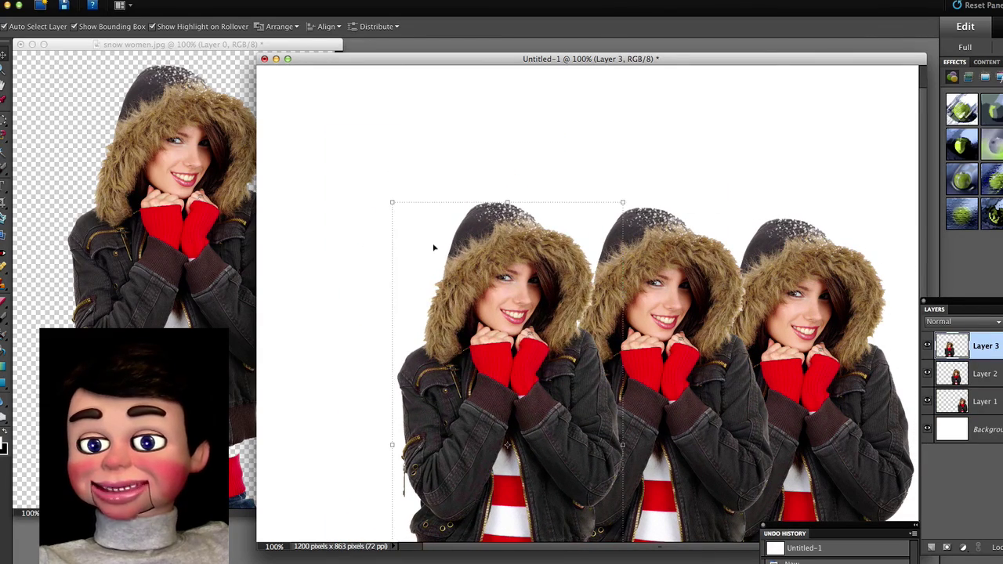
drag(461, 59, 381, 36)
drag(917, 303, 905, 188)
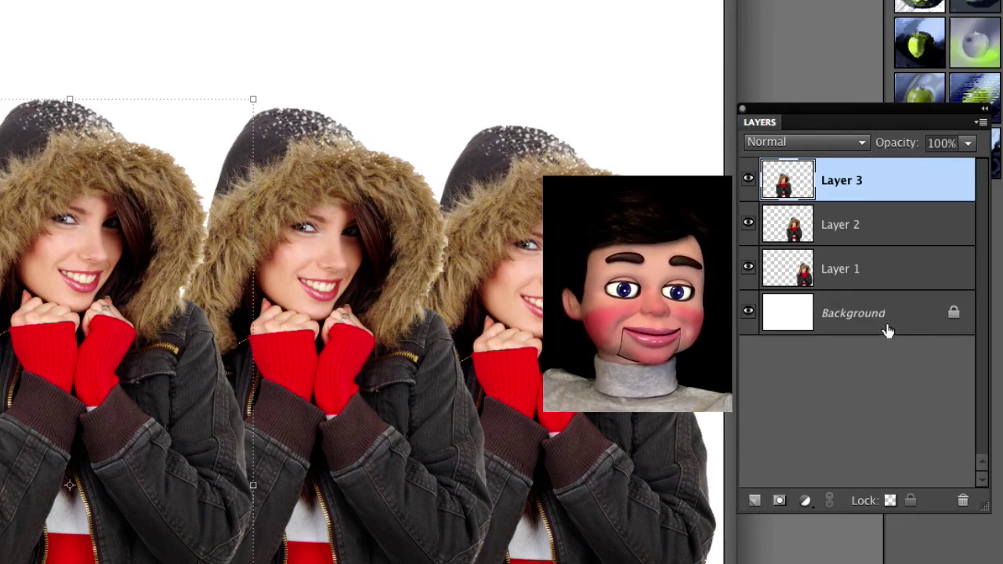
- Convert the Background into Layer 0 and merge it with Layer 1
double_click(964, 316)
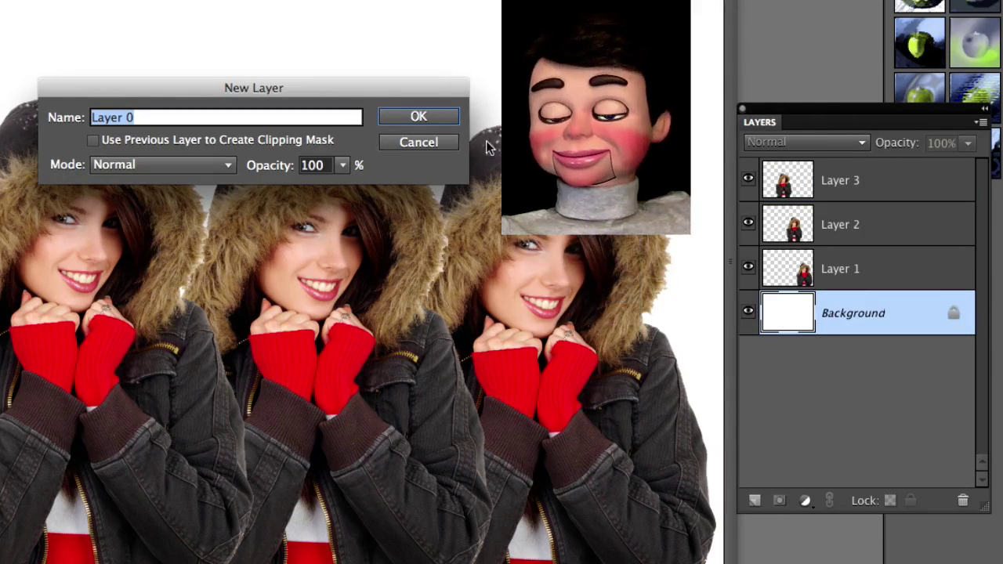
click(435, 140)
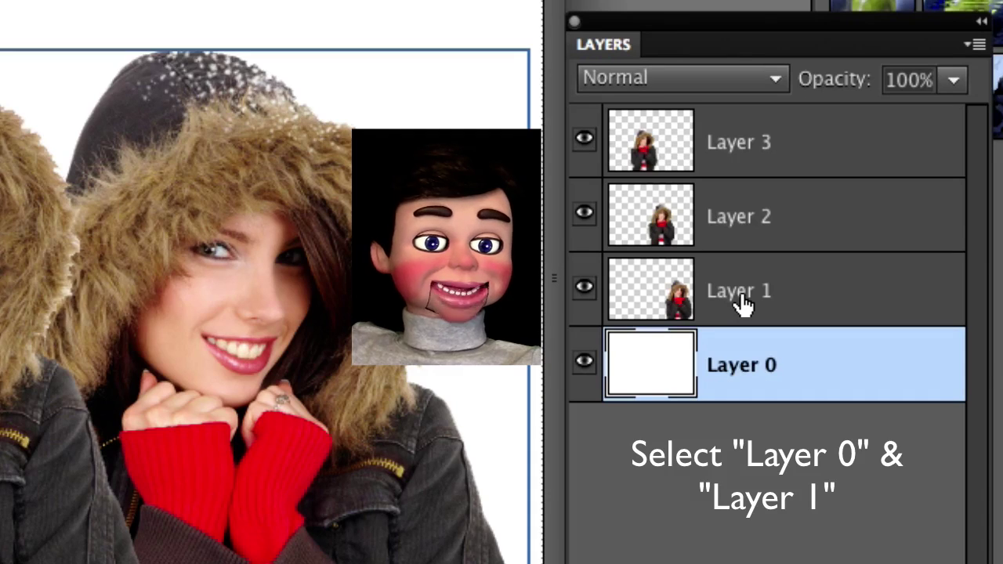
shift+click(741, 304)
right_click(740, 290)
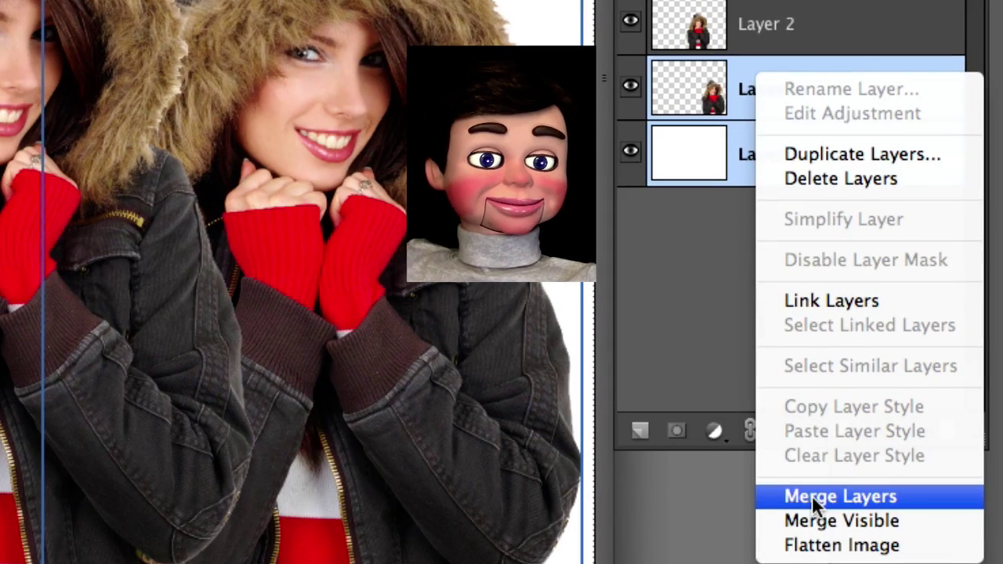
click(813, 497)
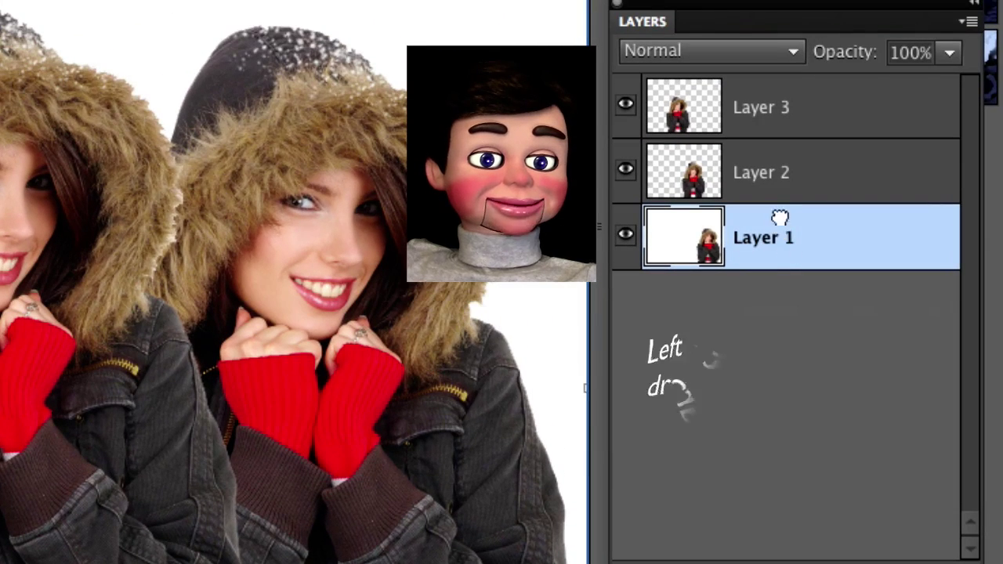
- Move Layer 1 to the top, merge Layers 2 and 3, and select Layer 1
drag(780, 220, 781, 102)
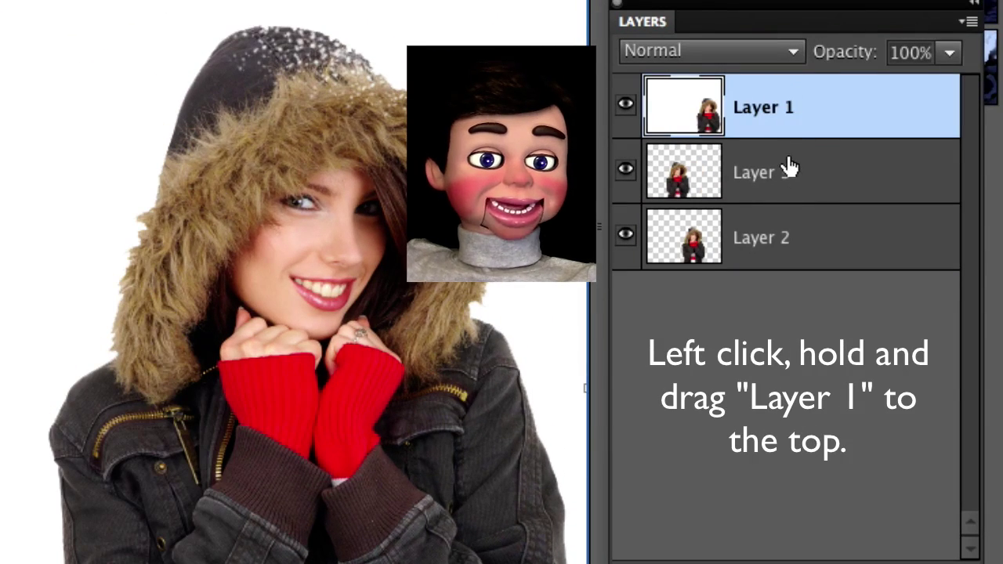
click(789, 169)
shift+click(780, 237)
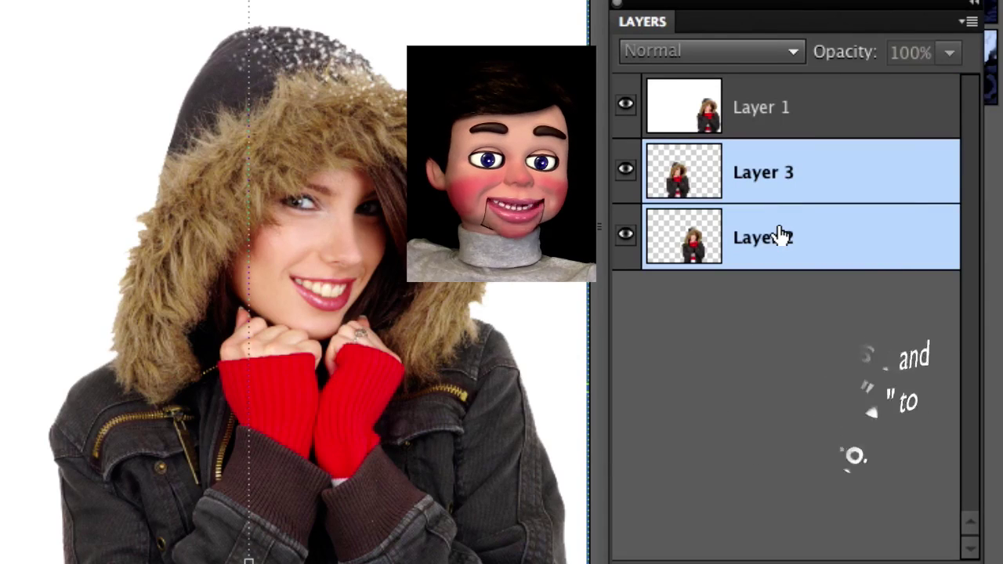
right_click(780, 235)
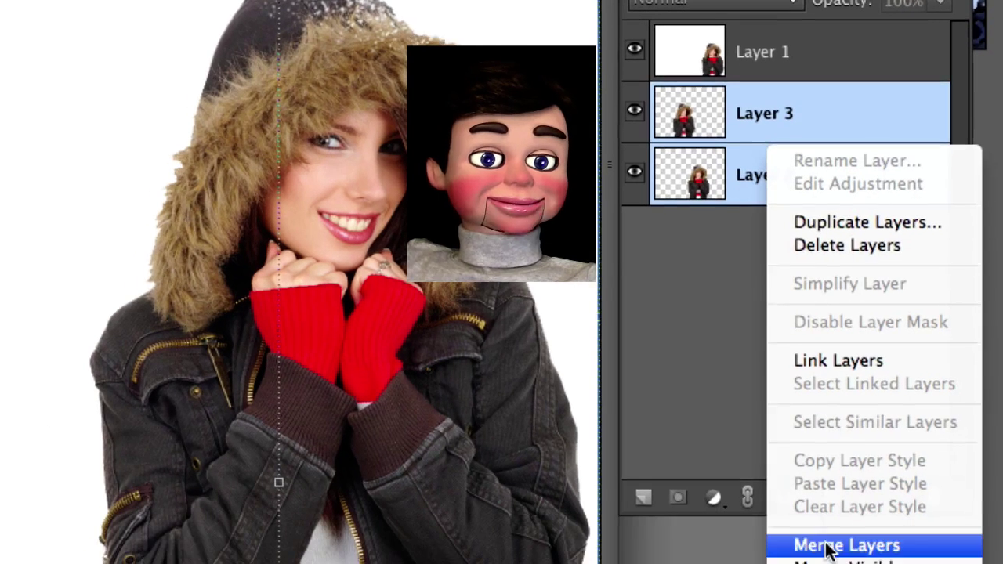
click(826, 548)
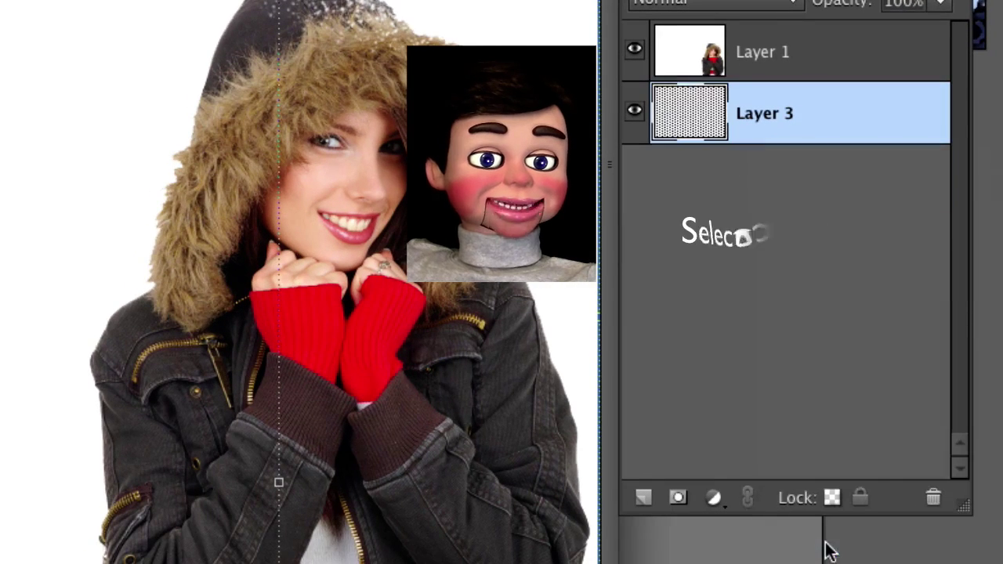
click(700, 62)
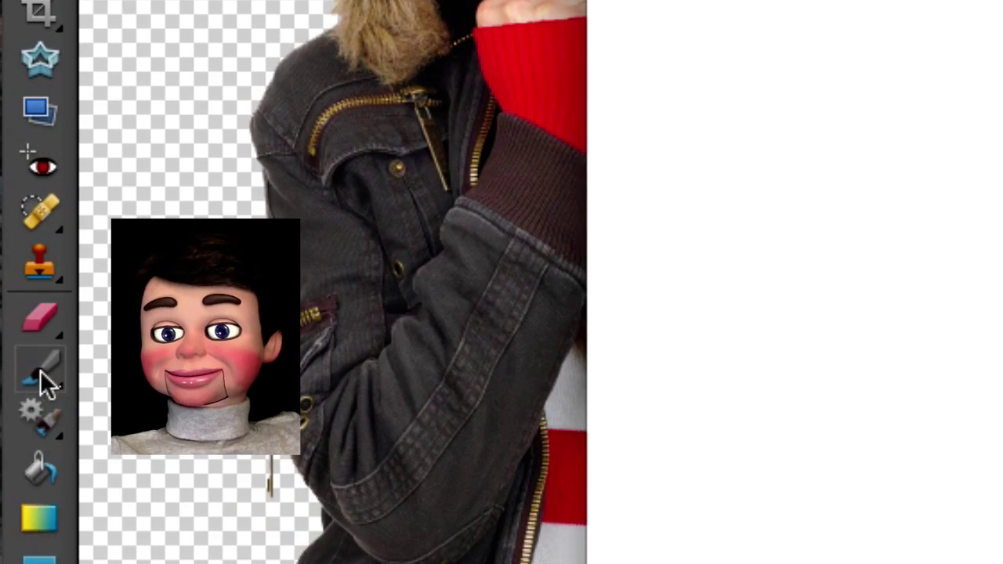
- Choose the Brush tool with the 1139 spatter brush and set its size to 210 px
drag(41, 373, 138, 387)
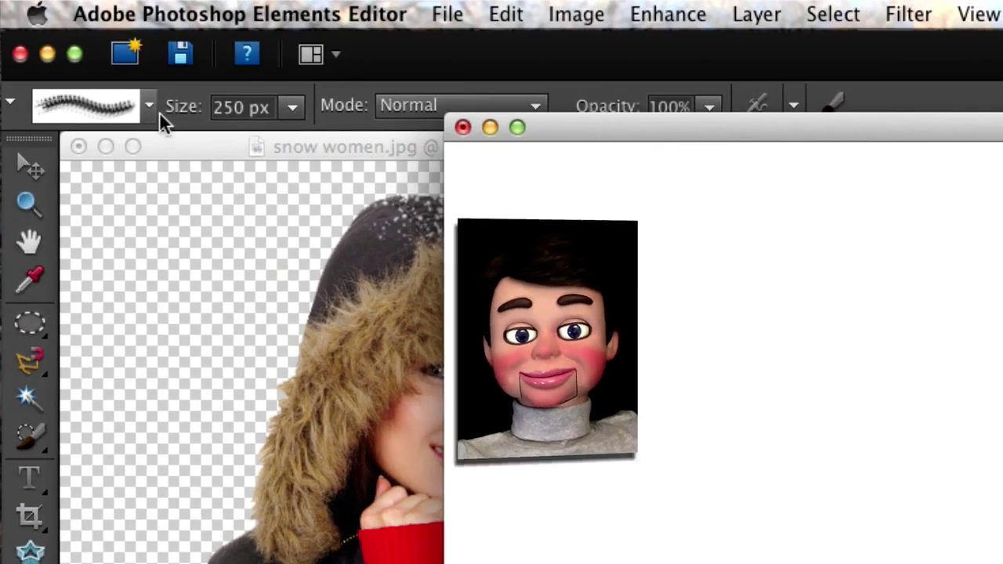
click(150, 107)
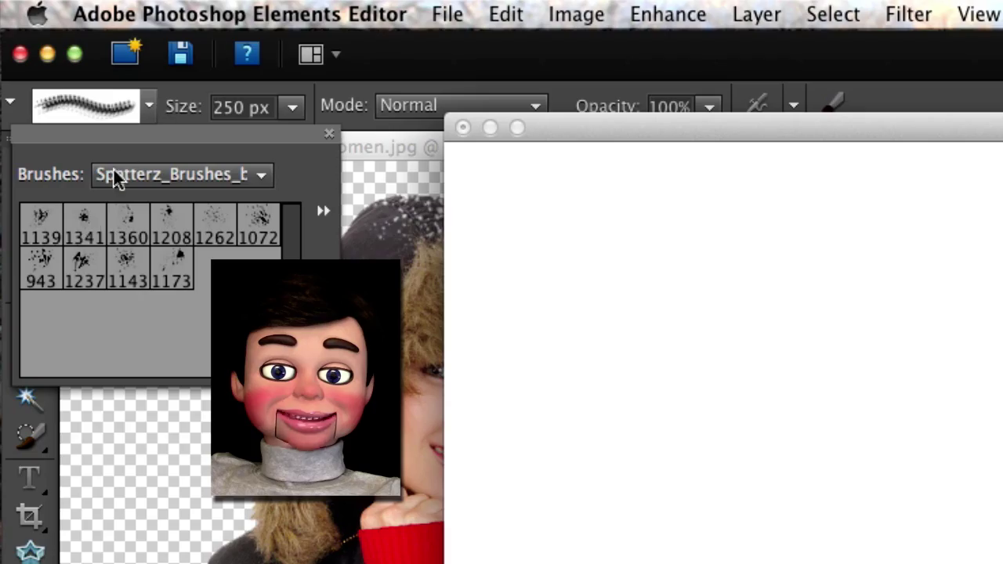
click(41, 224)
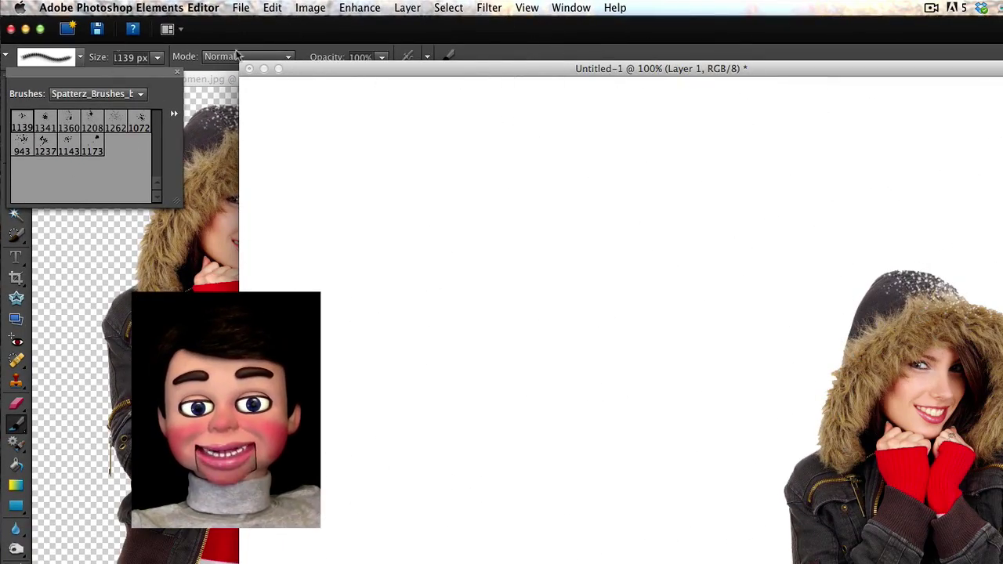
click(317, 67)
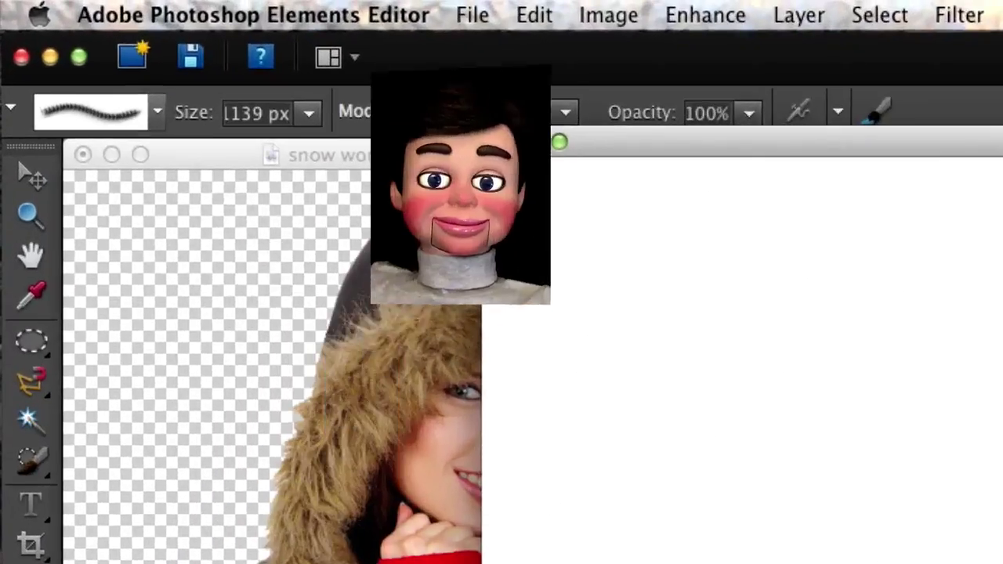
click(309, 112)
drag(278, 145, 287, 146)
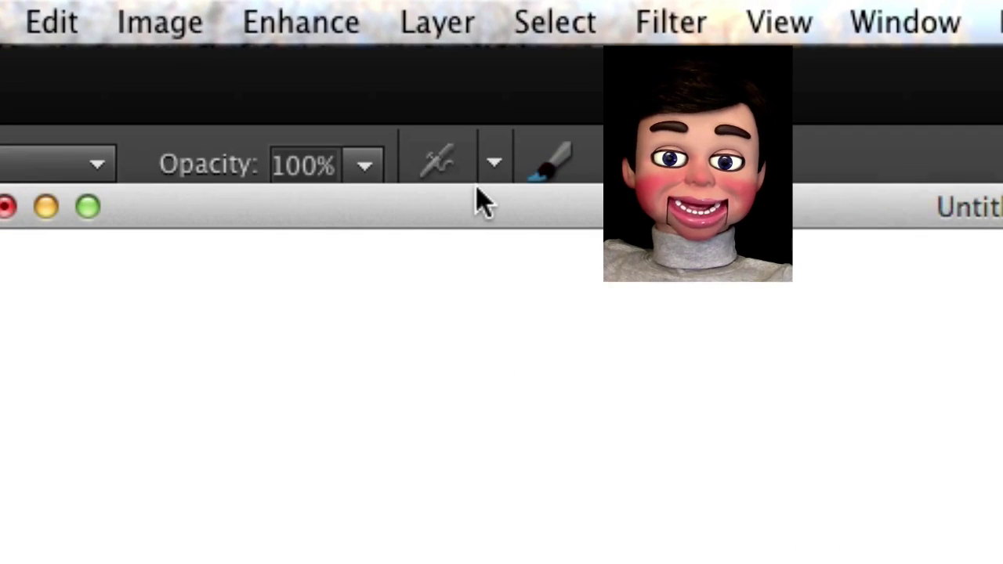
- Rotate the spatter brush tip through several angles, finishing at 41°
click(540, 166)
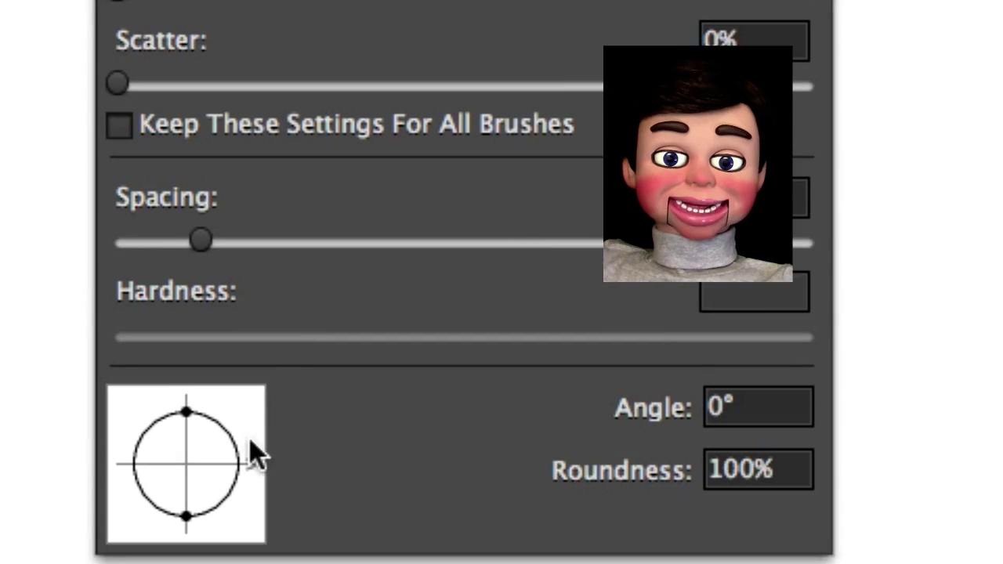
mouse_move(254, 448)
mouse_down()
mouse_move(246, 471)
mouse_move(168, 498)
mouse_move(92, 515)
mouse_move(75, 502)
mouse_up()
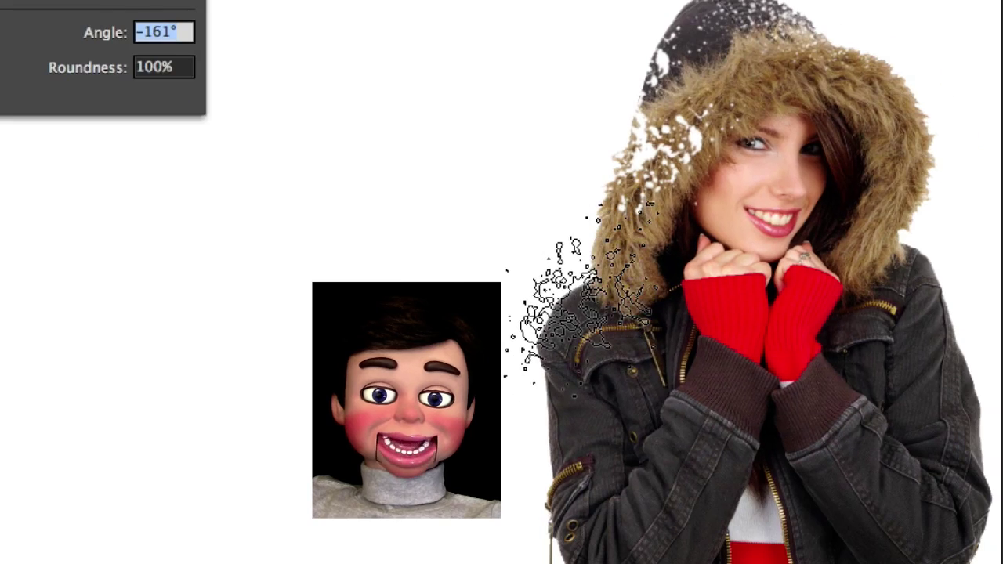
key(Return)
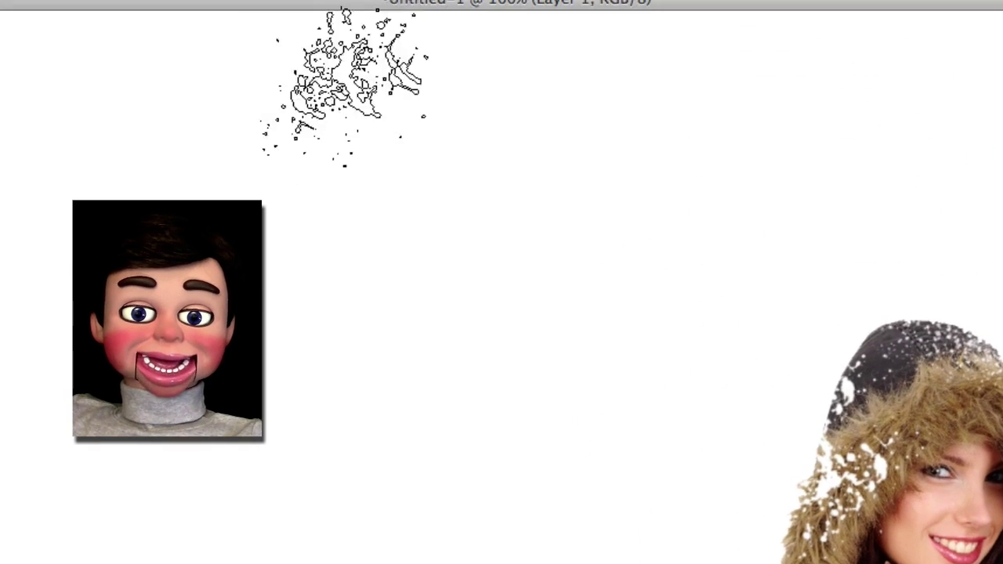
click(221, 24)
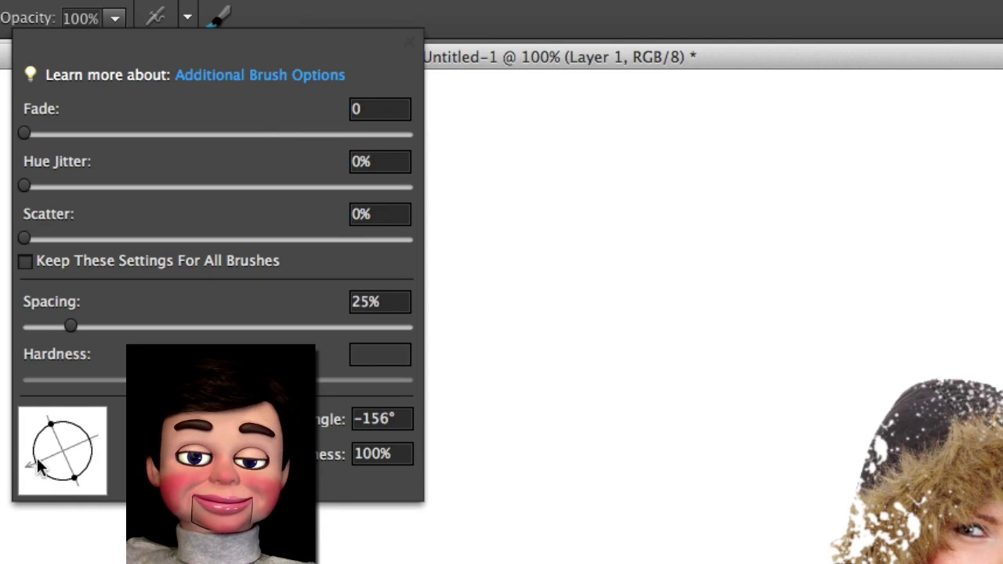
drag(30, 442, 42, 423)
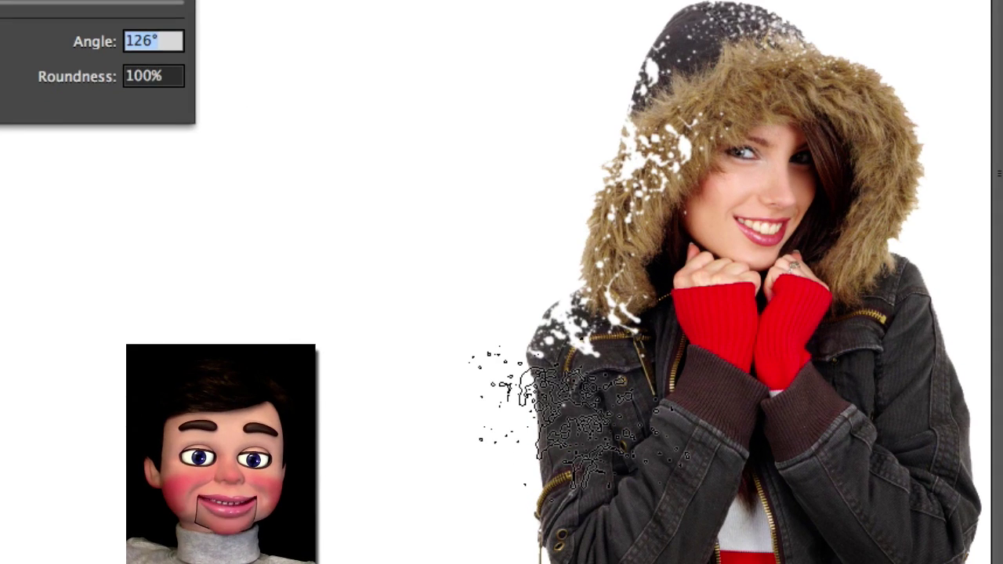
click(580, 416)
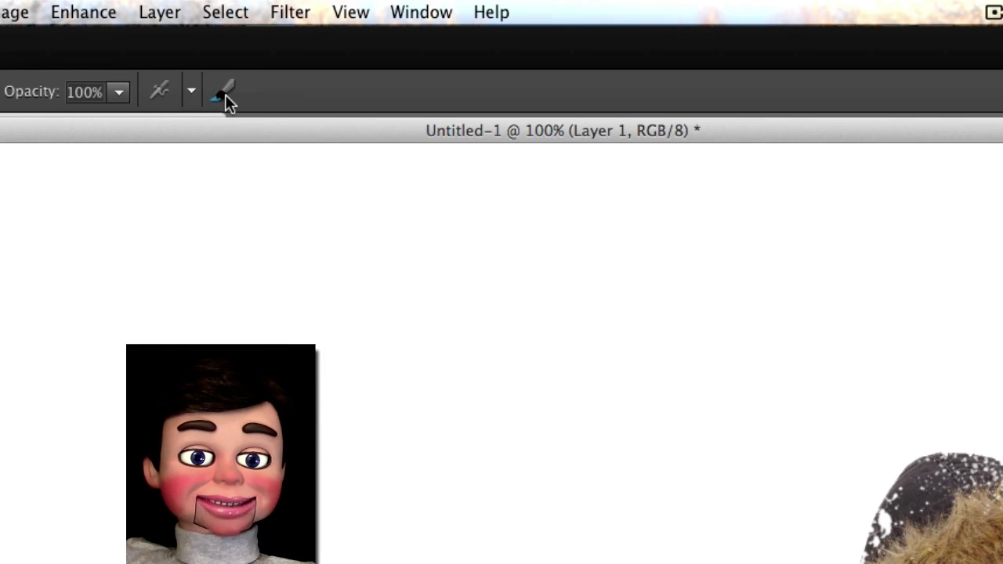
click(225, 94)
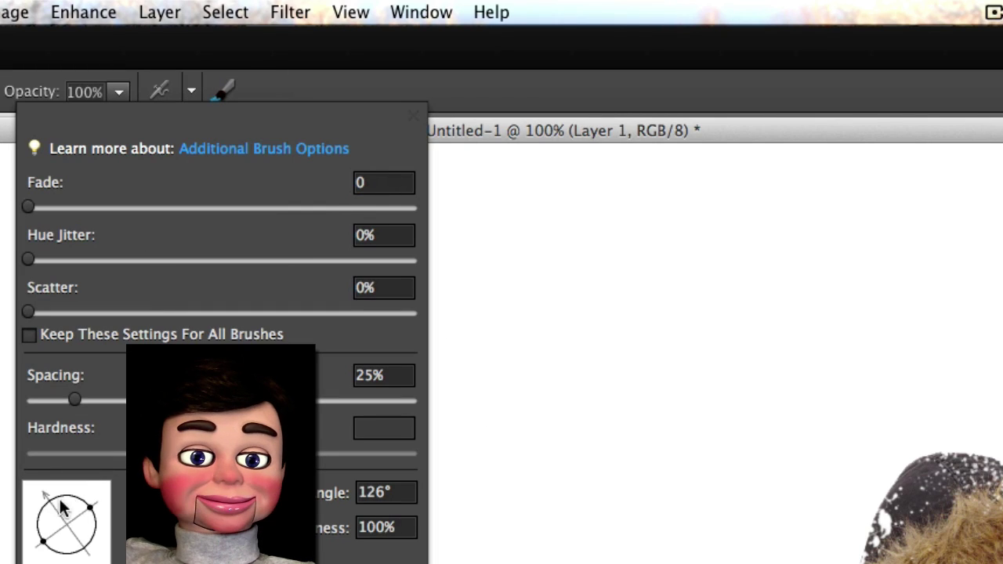
click(381, 492)
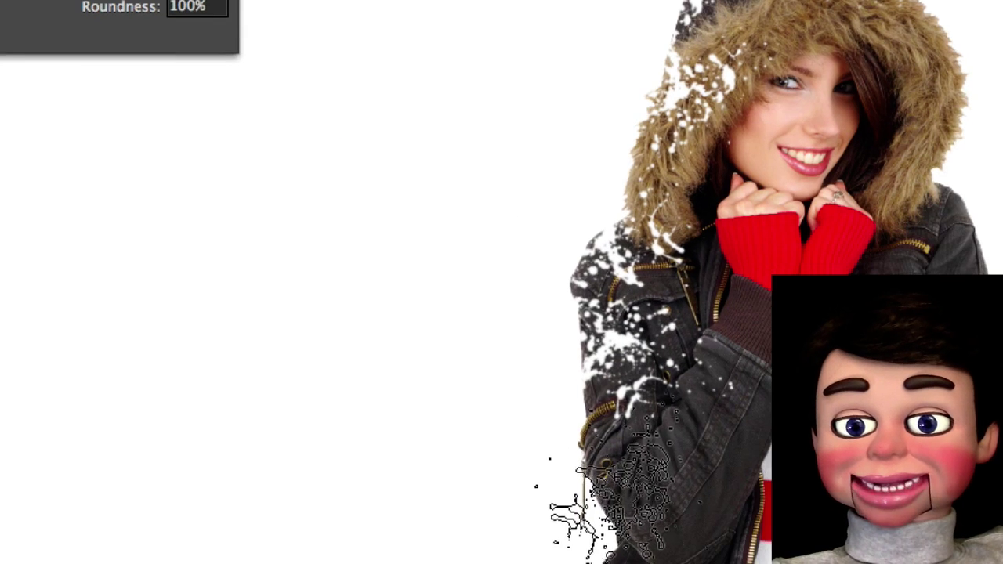
key(Return)
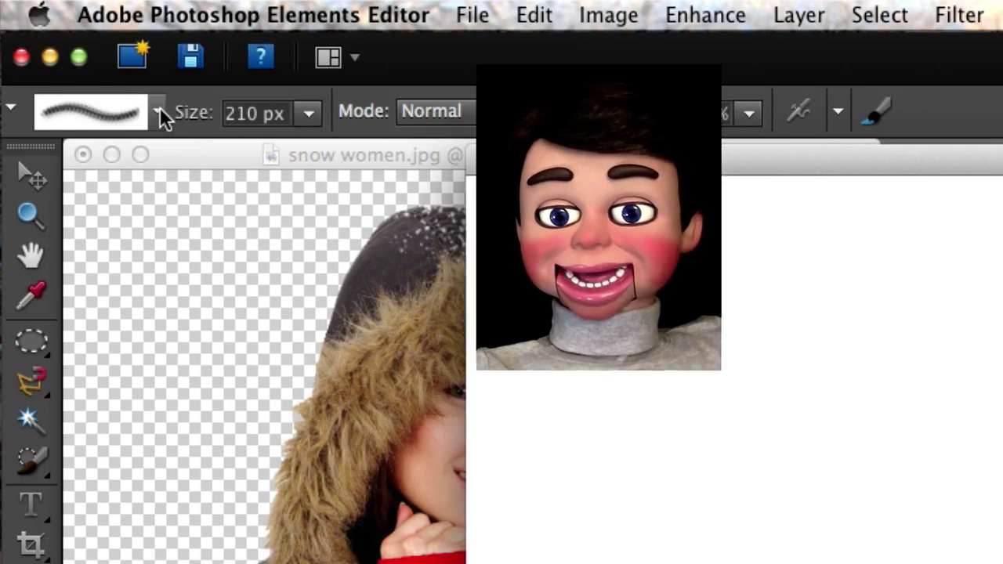
- Switch to the 1262 spatter brush and resize it to 210 px
click(157, 112)
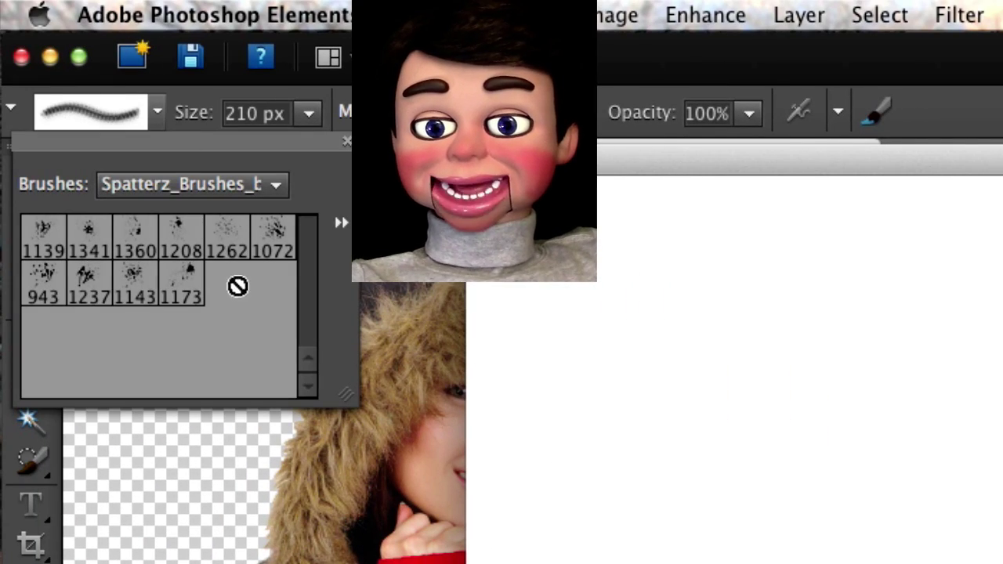
click(235, 240)
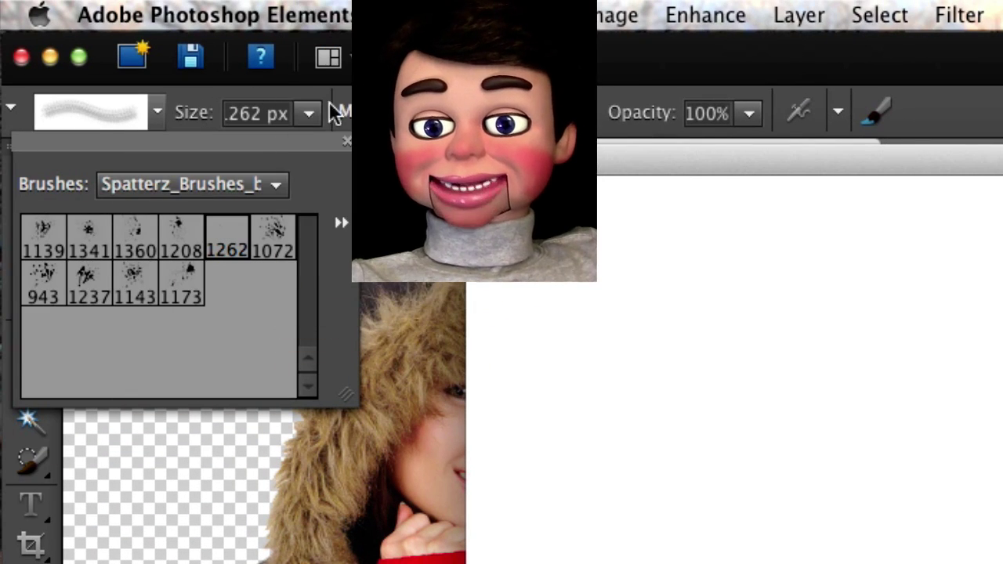
click(312, 112)
click(312, 112)
drag(307, 146, 287, 146)
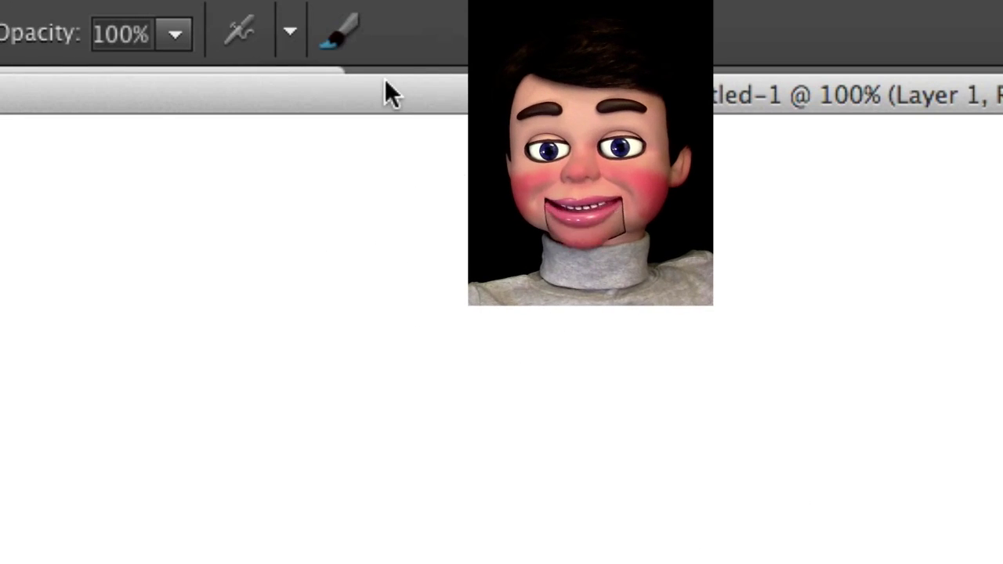
- Turn the spatter brush tip angle clockwise in Additional Brush Options
click(335, 49)
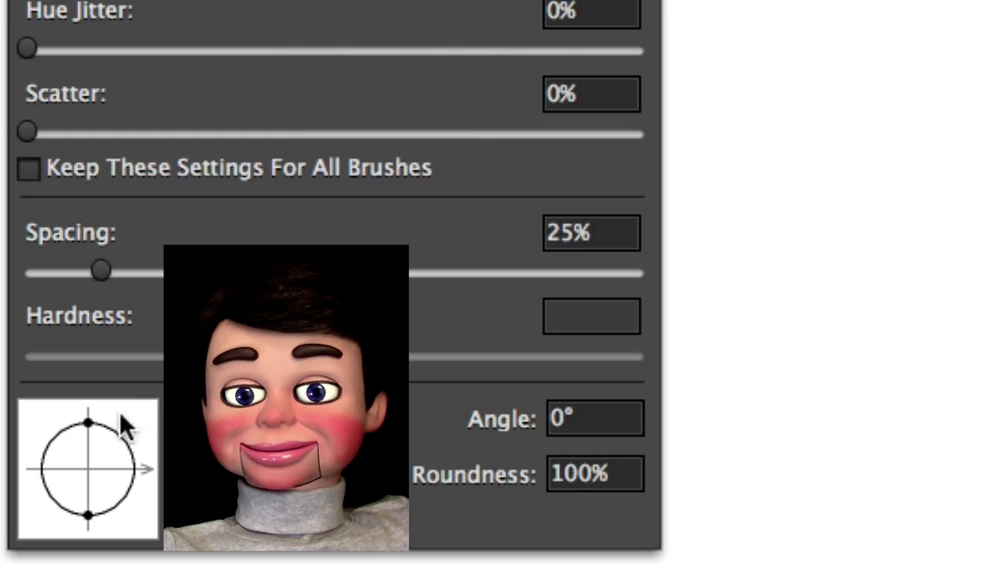
mouse_move(134, 471)
mouse_down()
mouse_move(133, 484)
mouse_move(91, 511)
mouse_up()
key(Escape)
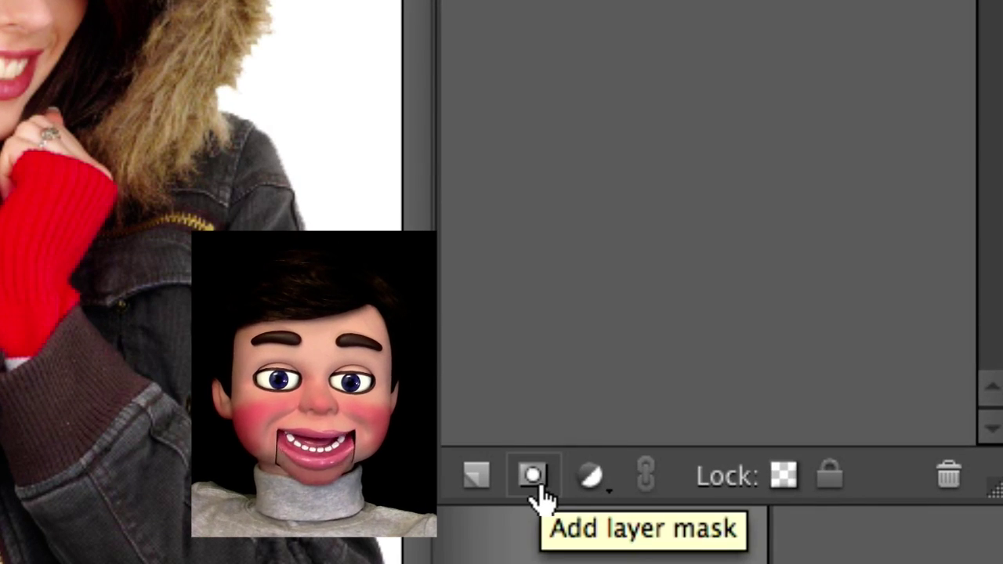
- Add a white layer mask to Layer 1
click(533, 478)
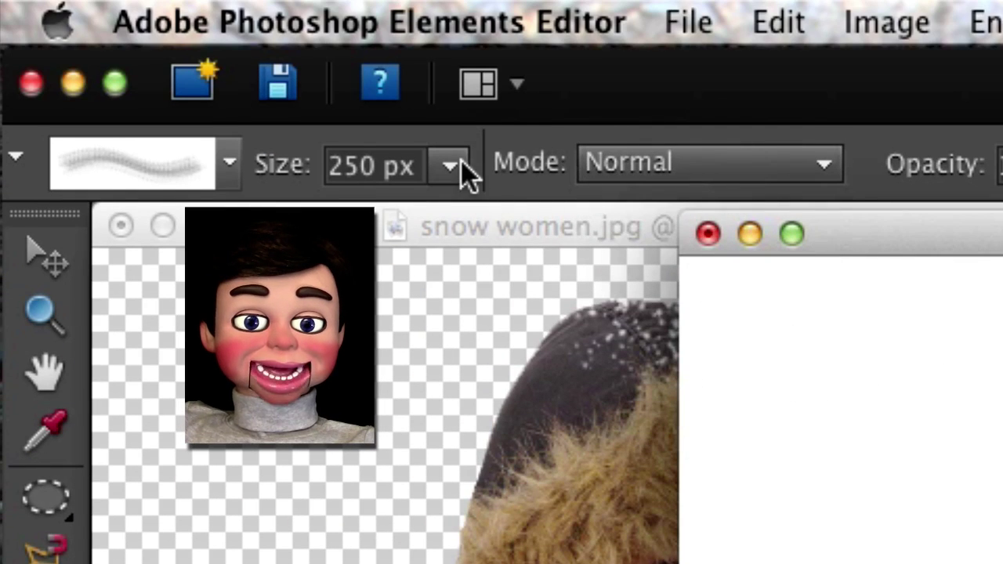
- Set the spatter brush to 331 px and rotate its tip to about -23°
click(451, 166)
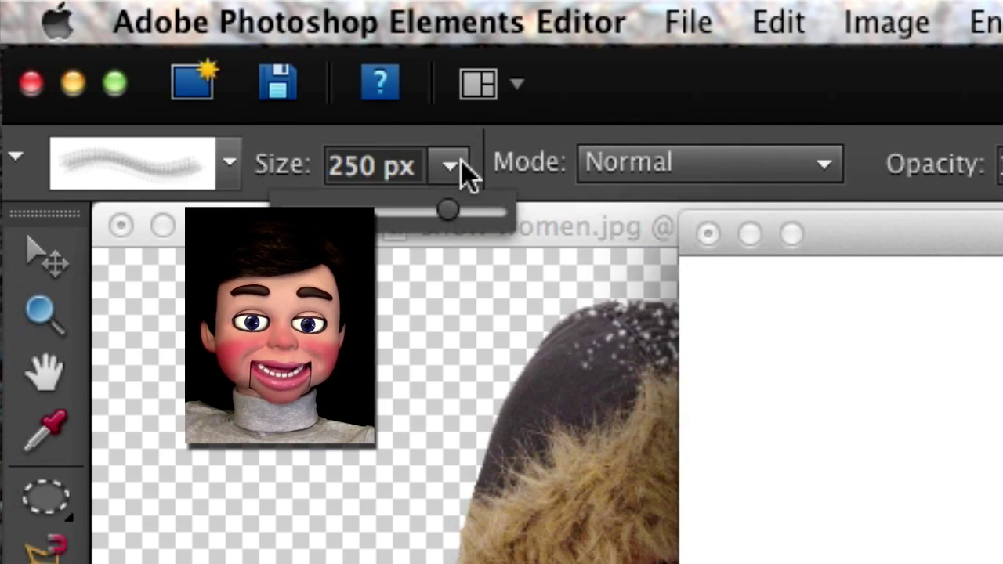
drag(455, 208, 451, 211)
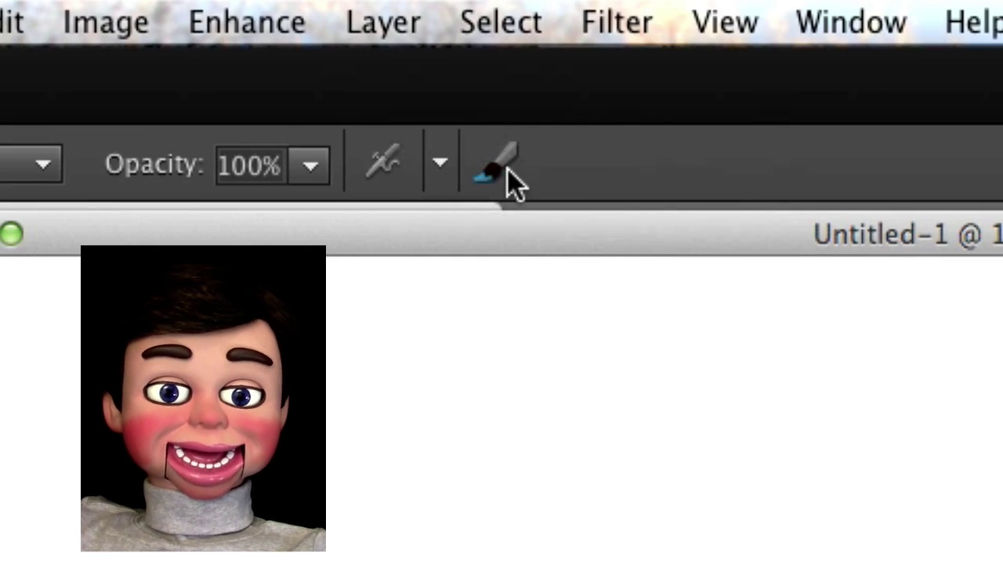
click(502, 168)
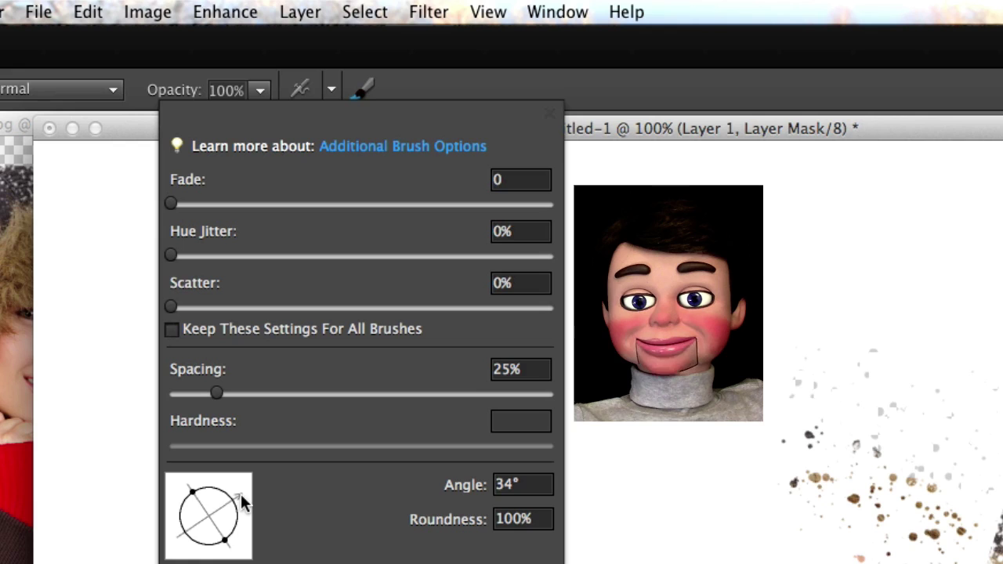
drag(240, 495, 235, 527)
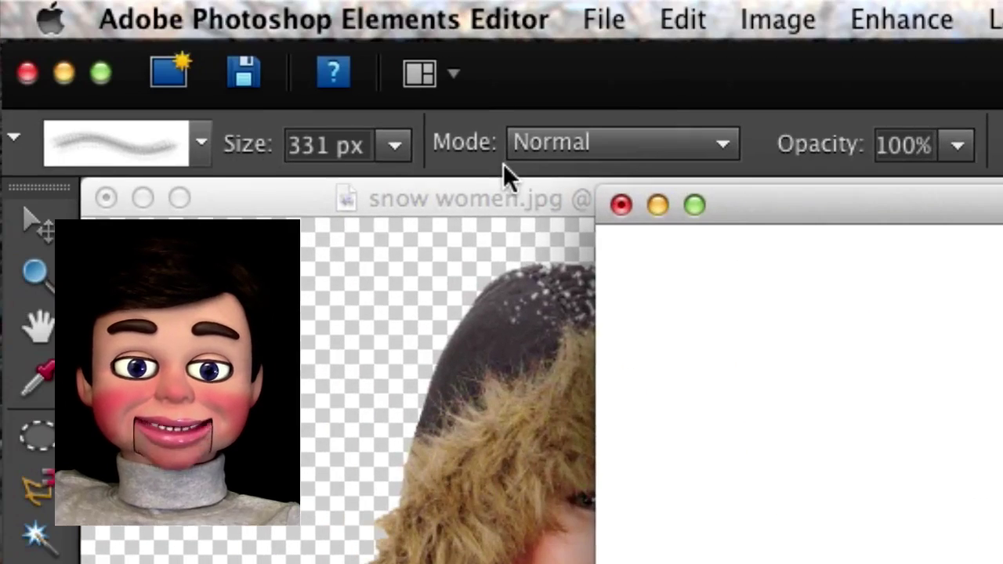
- Switch to the 1143 spatter brush at about 170 px, then bring snow women.jpg beside Untitled-1
click(202, 145)
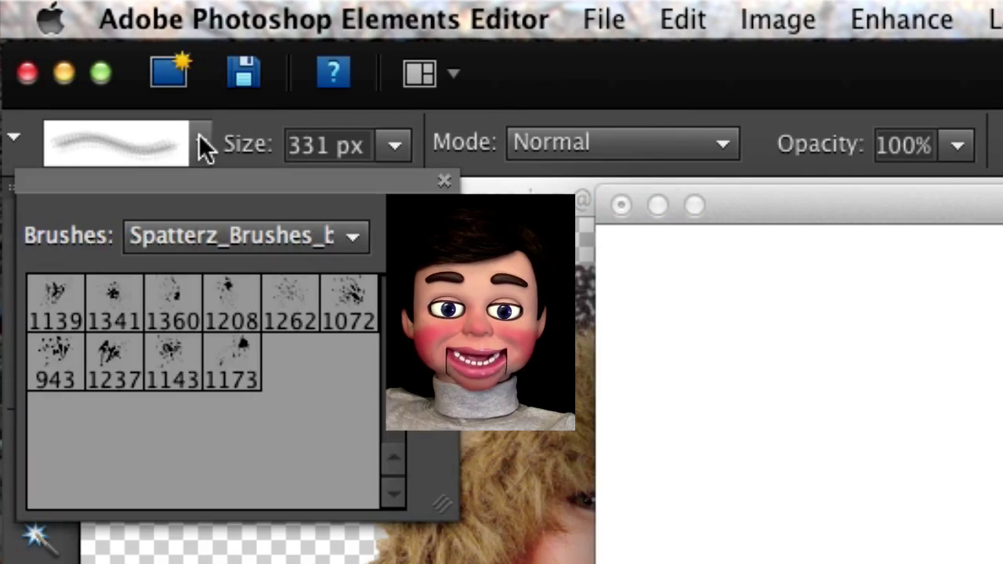
click(232, 361)
click(169, 367)
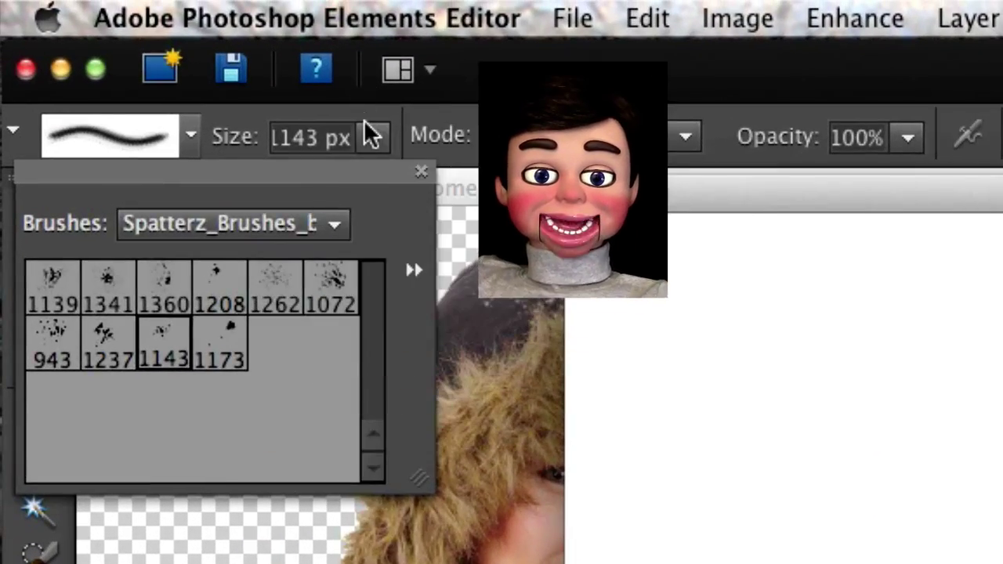
click(152, 44)
drag(372, 176, 352, 180)
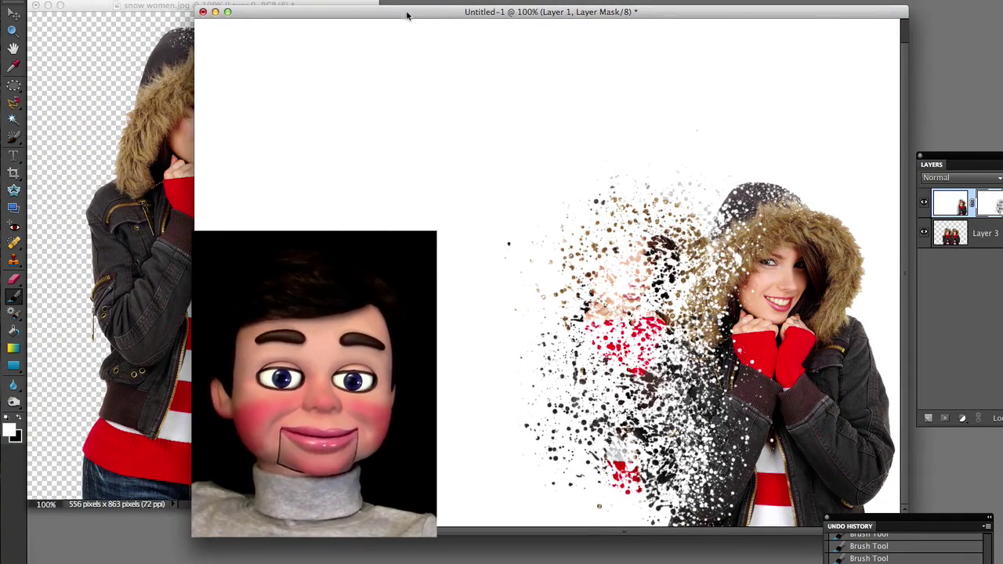
drag(407, 16, 339, 19)
drag(96, 7, 183, 41)
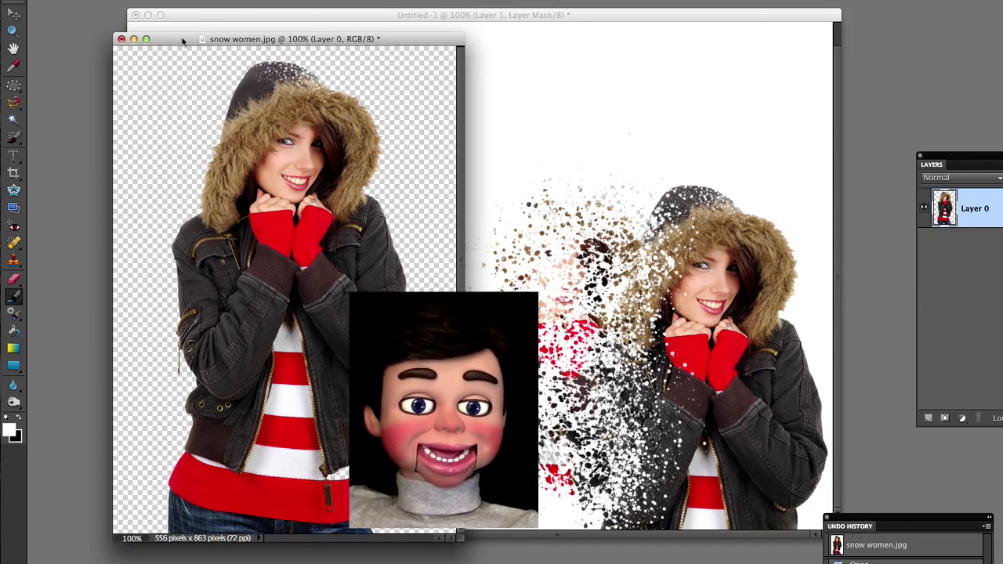